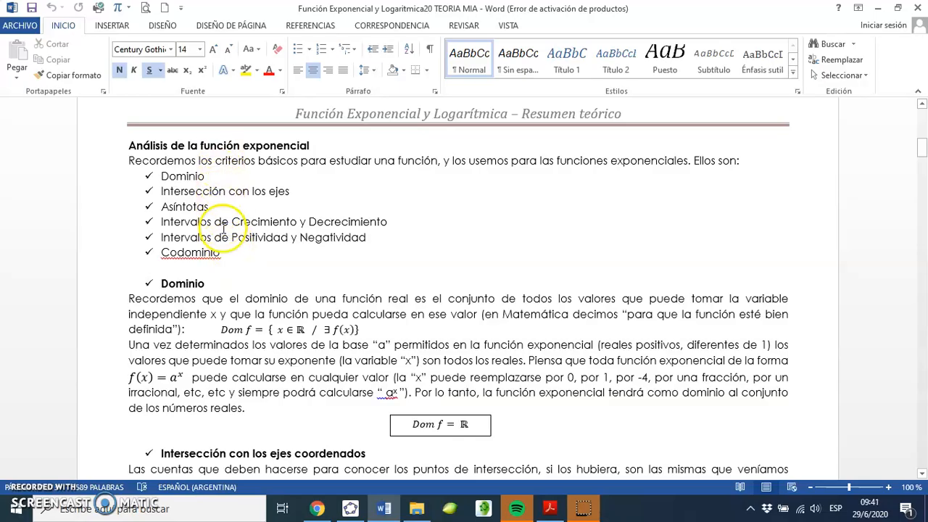
# Step: Switch to GeoGebra and plot the logarithmic function with base 3 of x
pyautogui.click(351, 509)
pyautogui.click(111, 485)
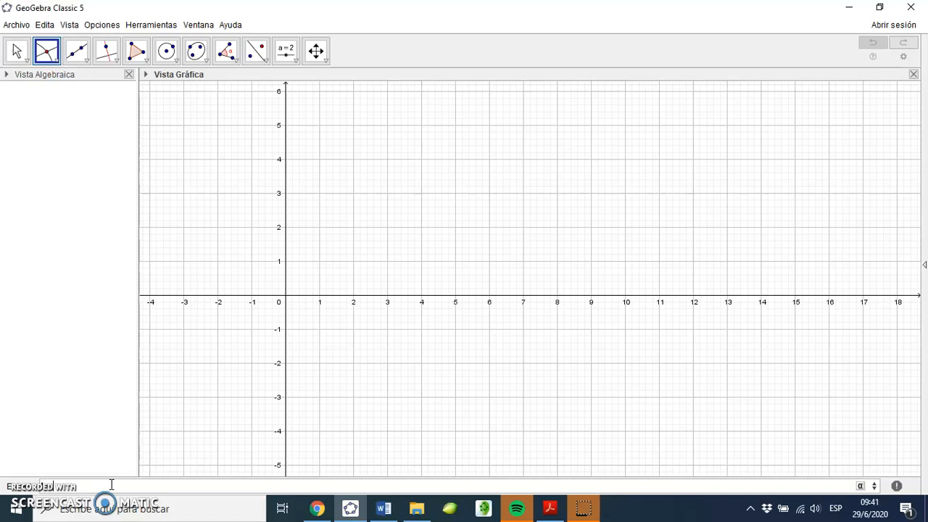
pyautogui.write('log')
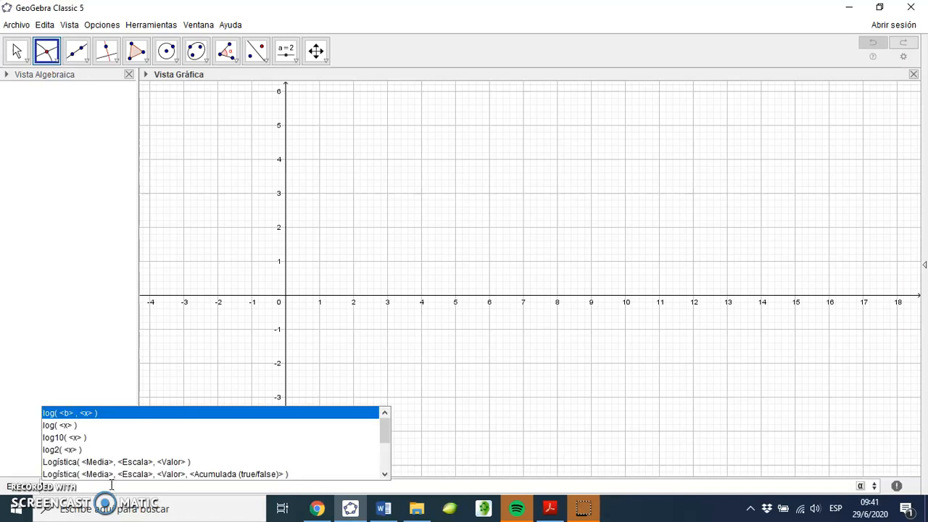
pyautogui.click(88, 415)
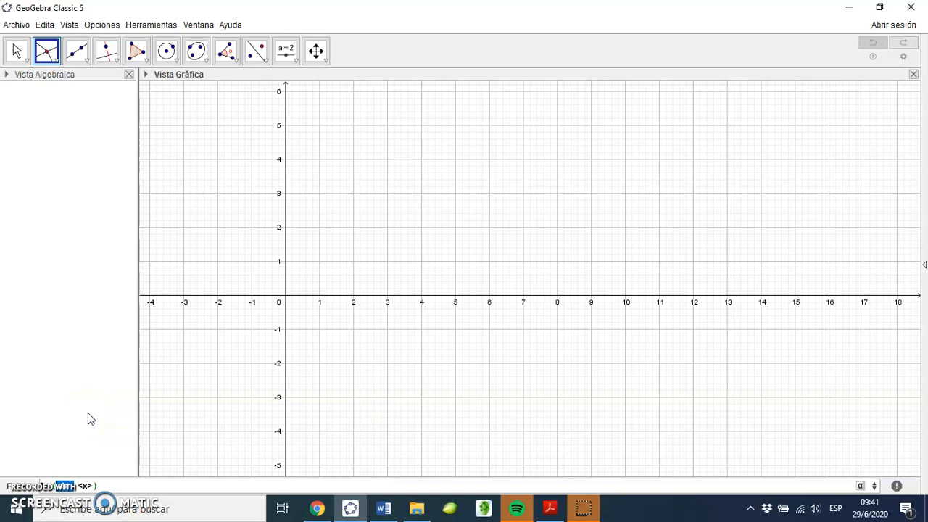
pyautogui.write('2')
pyautogui.press('Tab')
pyautogui.write('x')
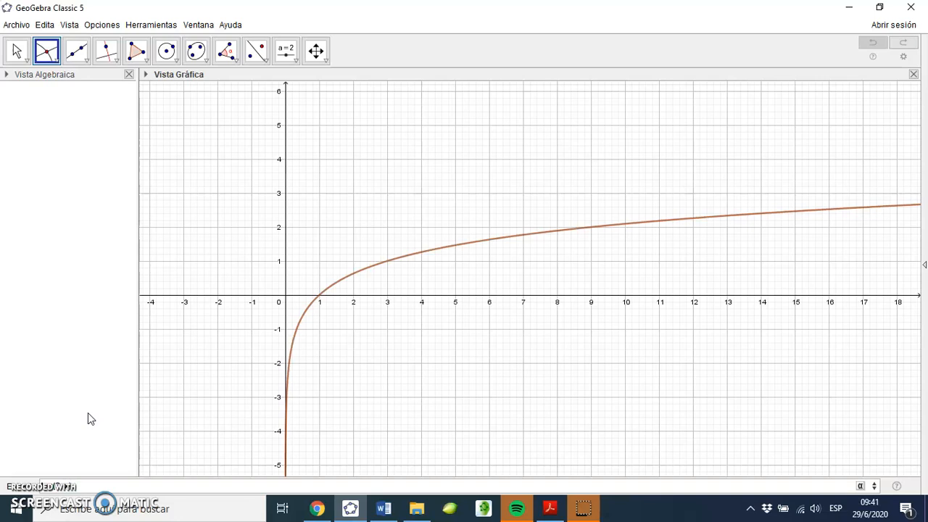
pyautogui.press('Return')
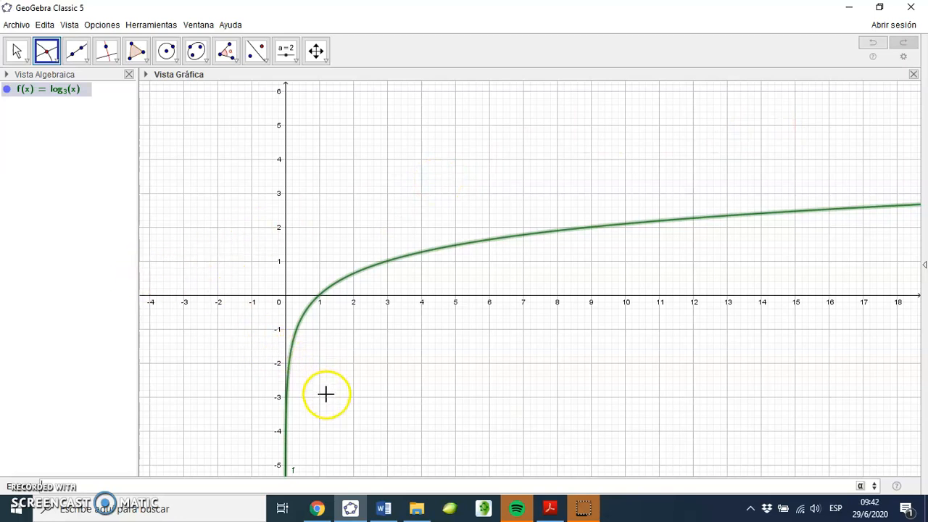
# Step: Create the intersection point between the logarithmic curve and the y-axis with the Intersección tool
pyautogui.click(412, 288)
pyautogui.click(17, 50)
pyautogui.moveTo(435, 338); pyautogui.dragTo(449, 398)
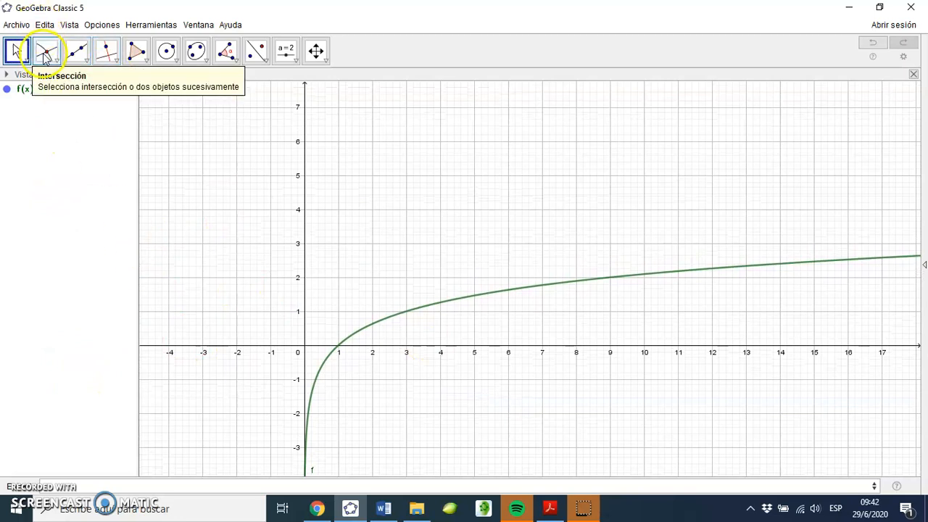
pyautogui.click(45, 52)
pyautogui.click(46, 52)
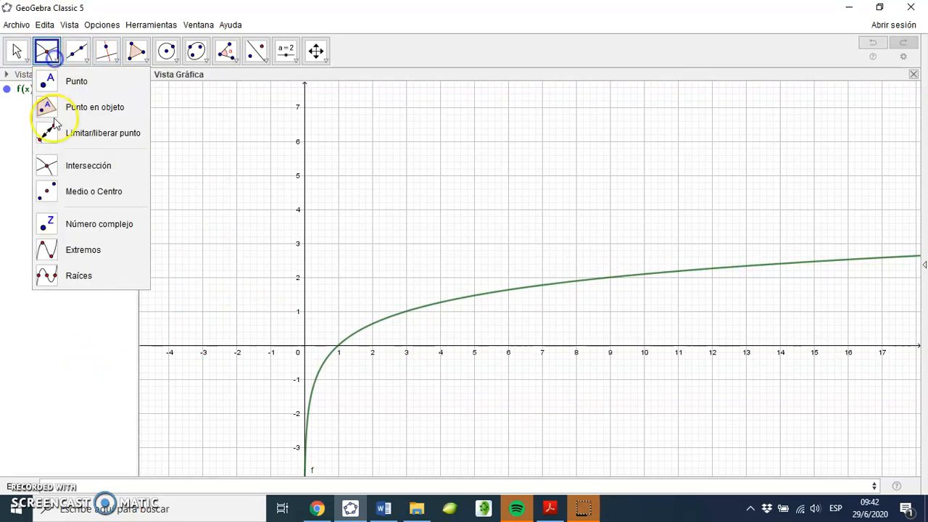
pyautogui.click(55, 166)
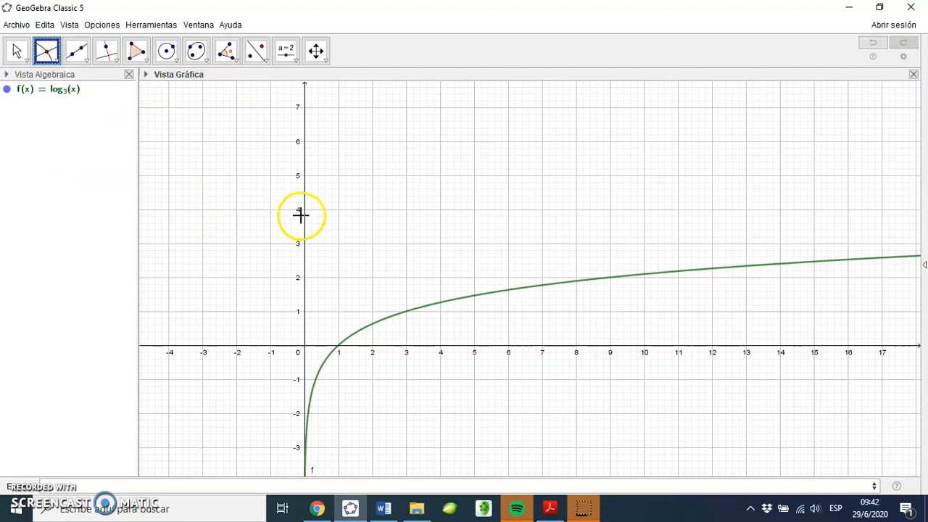
pyautogui.click(384, 317)
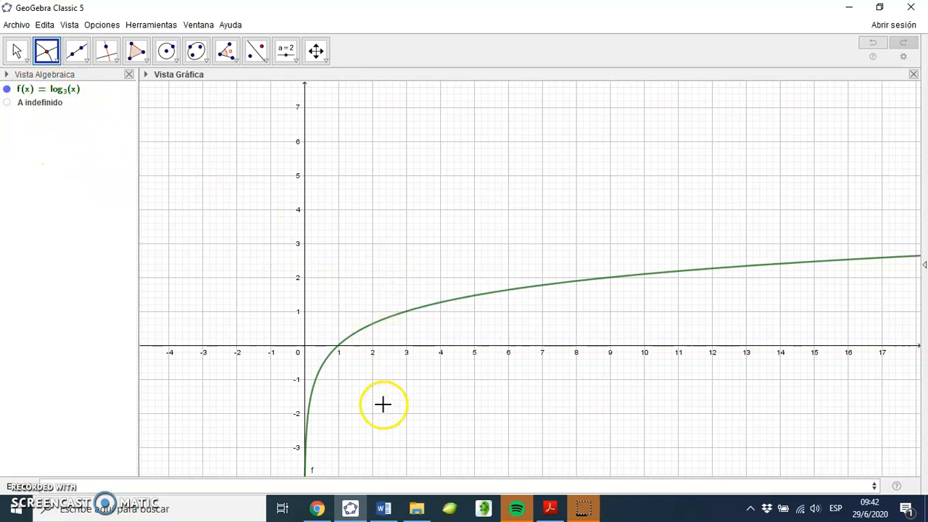
pyautogui.click(16, 51)
pyautogui.moveTo(411, 240); pyautogui.dragTo(389, 169)
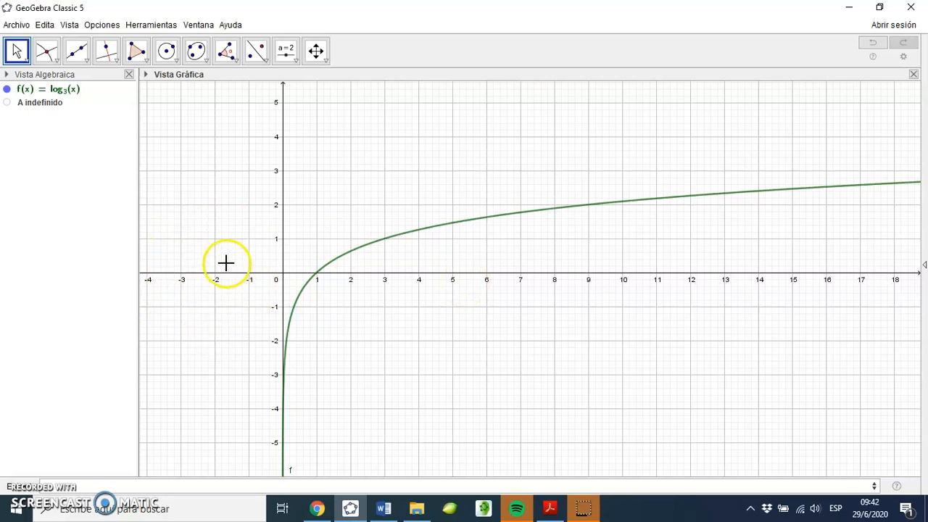
pyautogui.moveTo(228, 242); pyautogui.dragTo(294, 243)
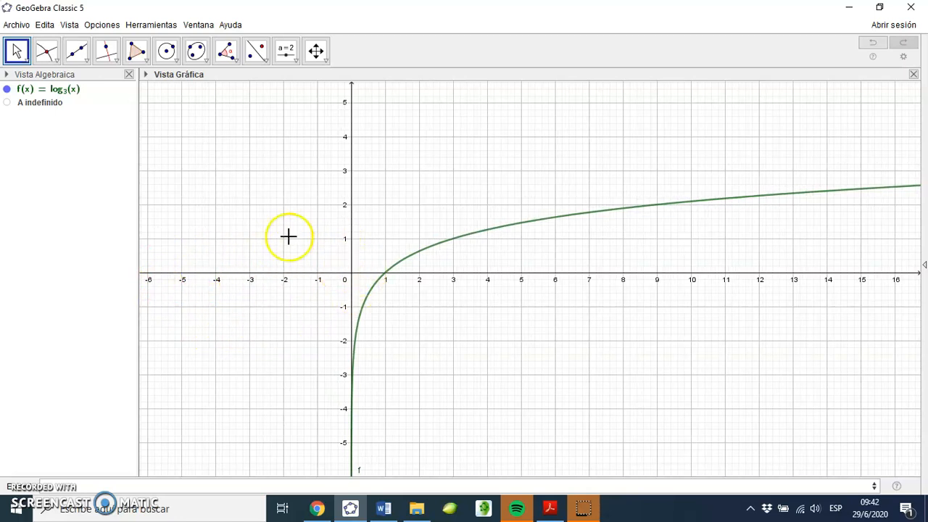
pyautogui.moveTo(543, 319); pyautogui.dragTo(484, 308)
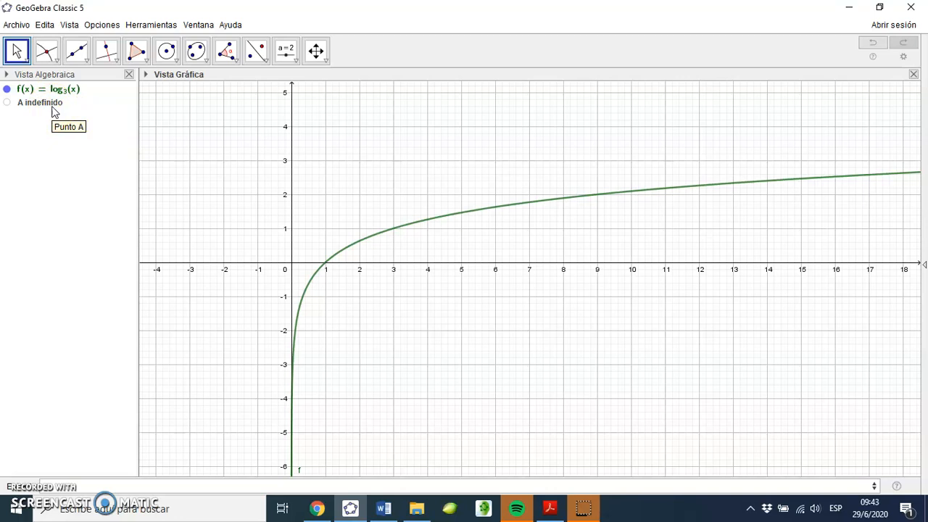
pyautogui.click(217, 256)
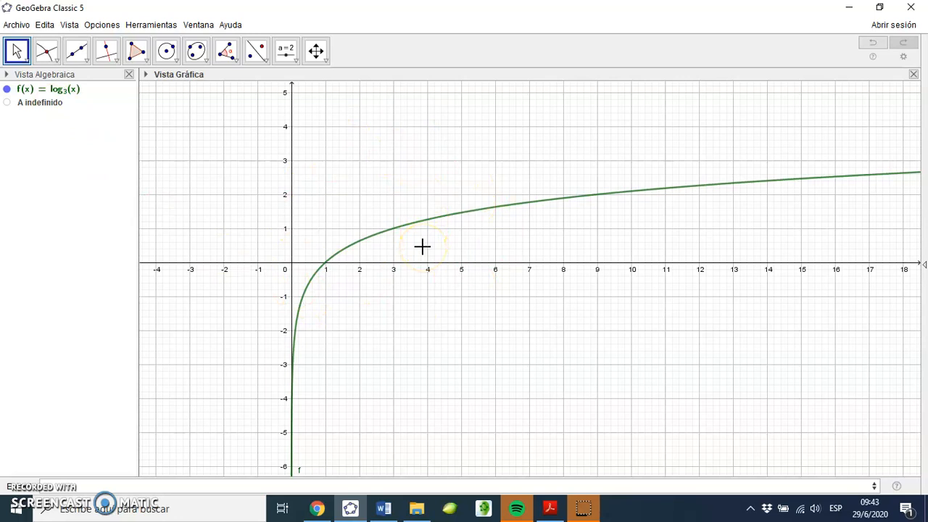
# Step: Start a text object in the empty area above the curve with "Dom f=" and enable LaTeX formula formatting
pyautogui.click(296, 62)
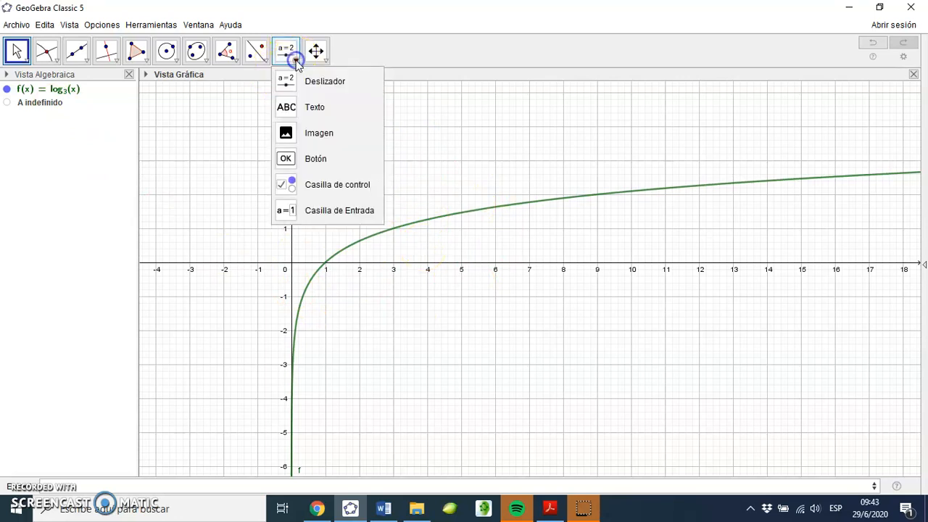
pyautogui.click(302, 109)
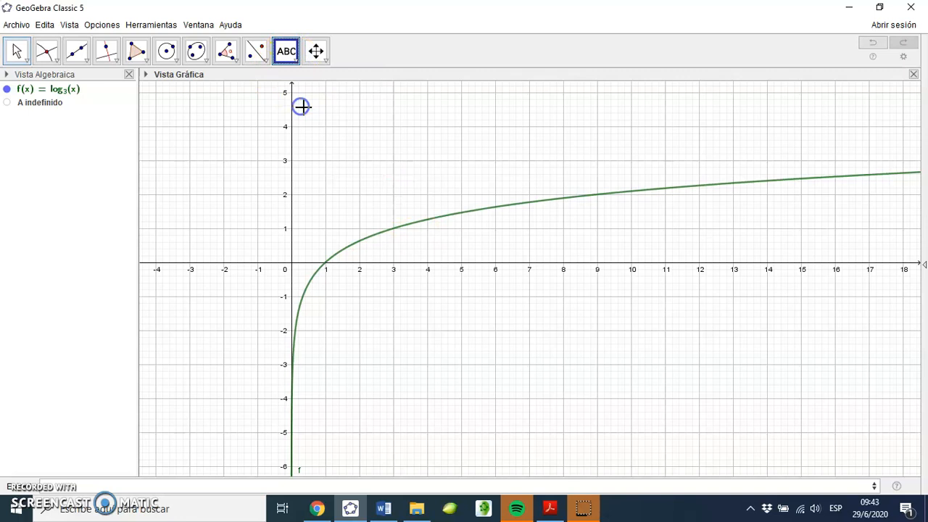
pyautogui.click(488, 134)
pyautogui.click(464, 207)
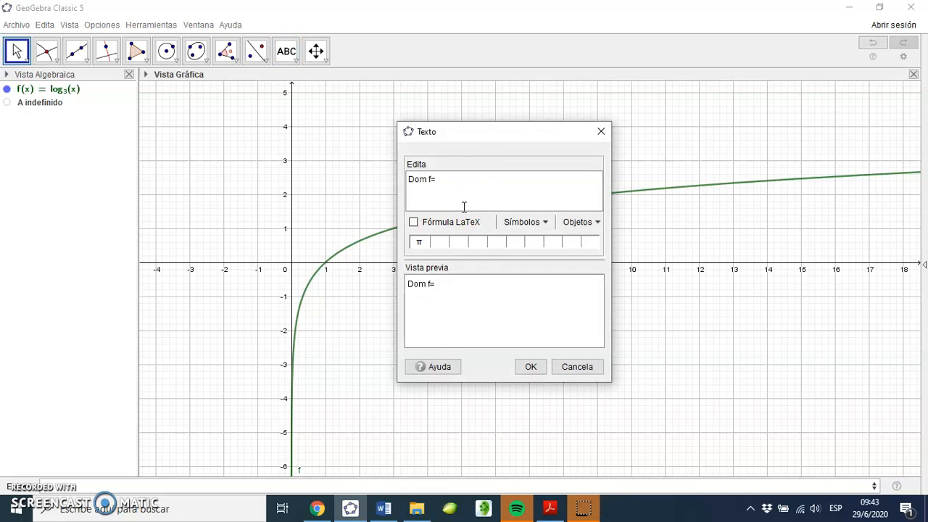
pyautogui.click(413, 222)
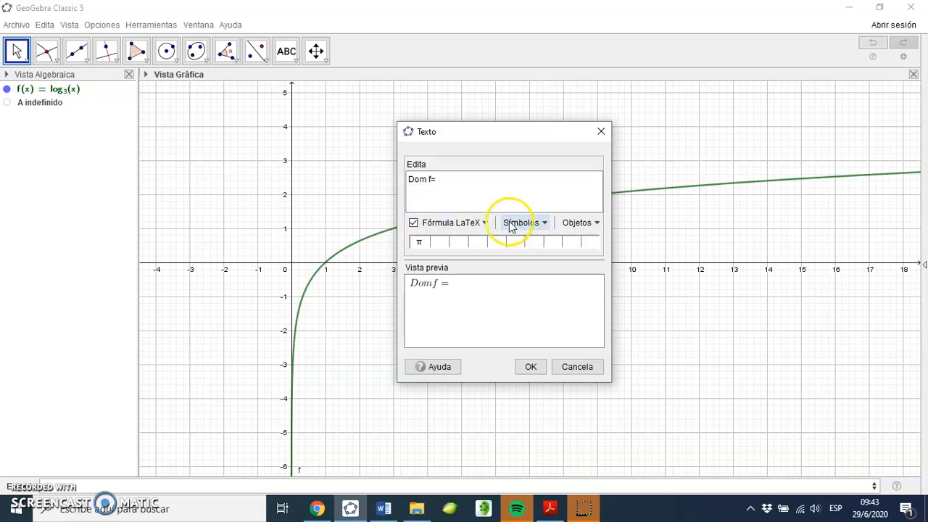
# Step: Add R with a plus superscript after the equals sign, using the LaTeX exponent template, so the formula reads Dom f=R^{+}
pyautogui.click(484, 222)
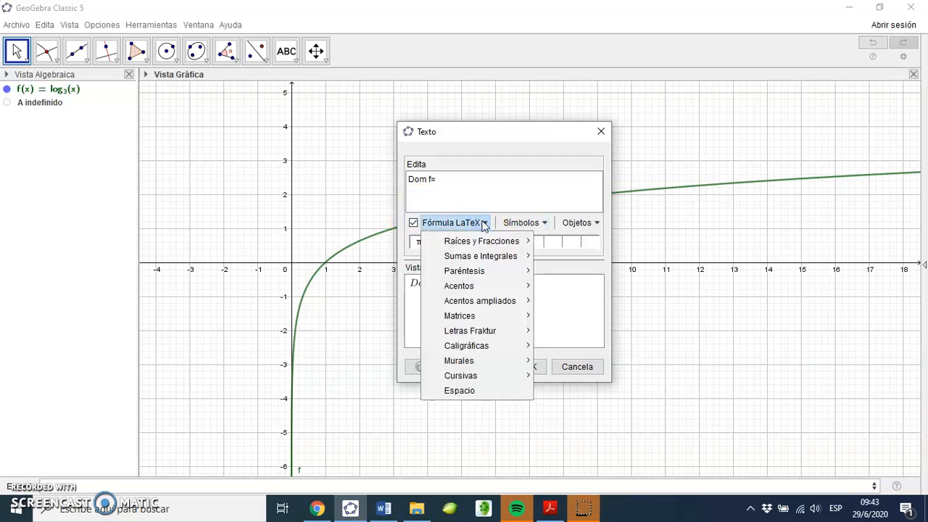
pyautogui.moveTo(482, 247)
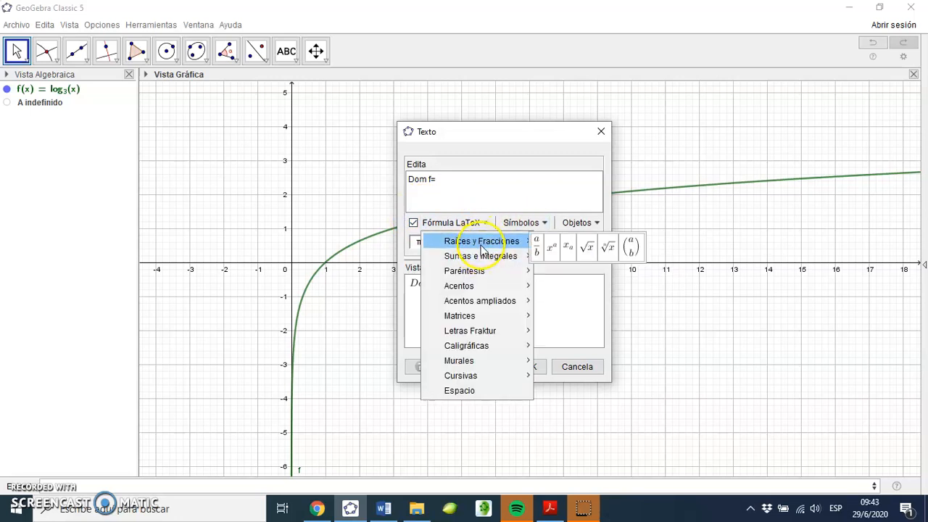
pyautogui.click(554, 247)
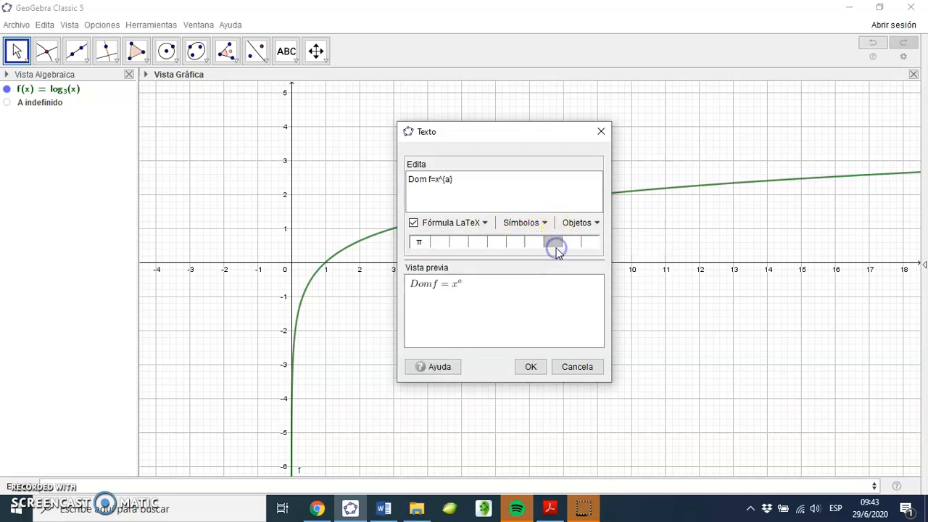
pyautogui.click(439, 178)
pyautogui.press('BackSpace')
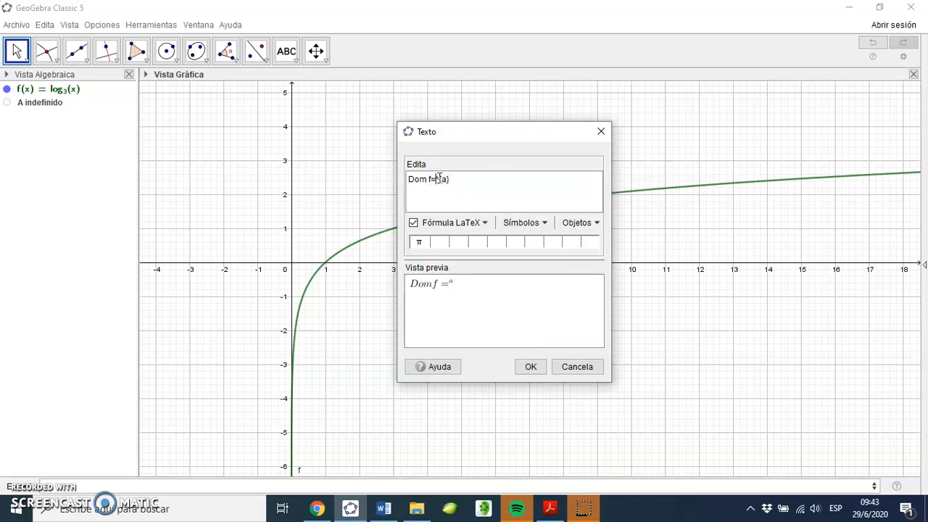
pyautogui.write('R')
pyautogui.click(448, 177)
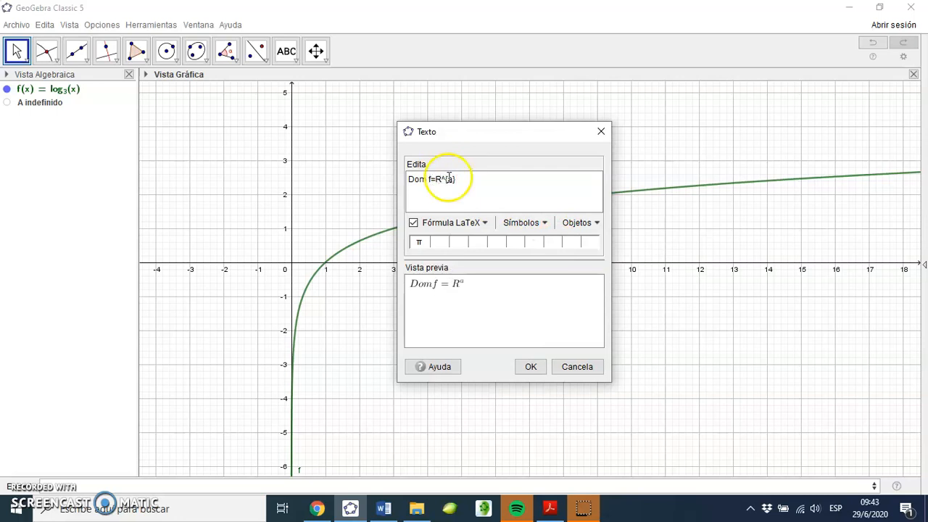
pyautogui.click(453, 179)
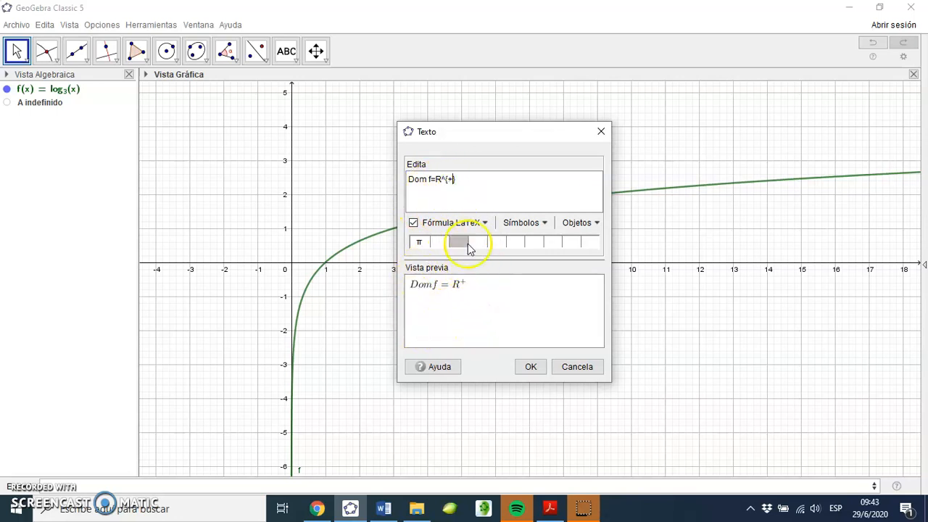
# Step: Extend the domain formula with an equals sign and LaTeX parentheses containing "0,"
pyautogui.click(471, 178)
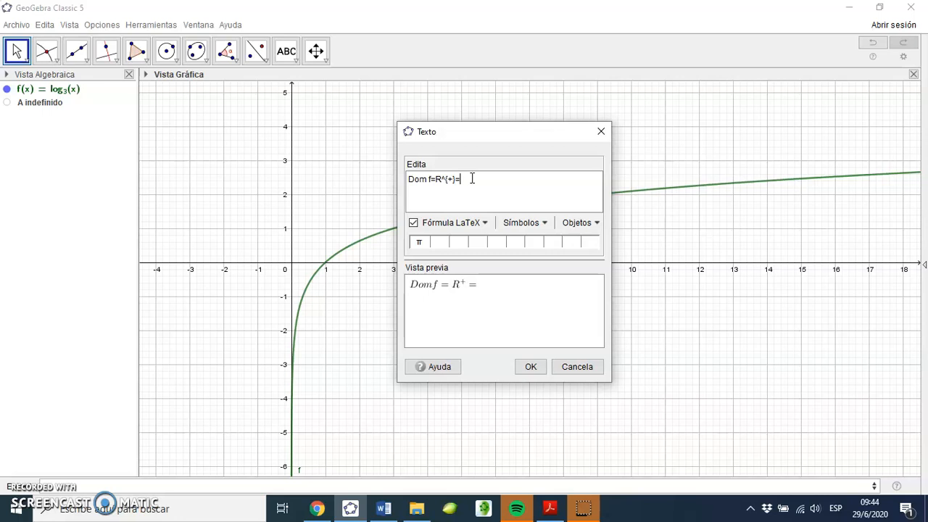
pyautogui.click(514, 224)
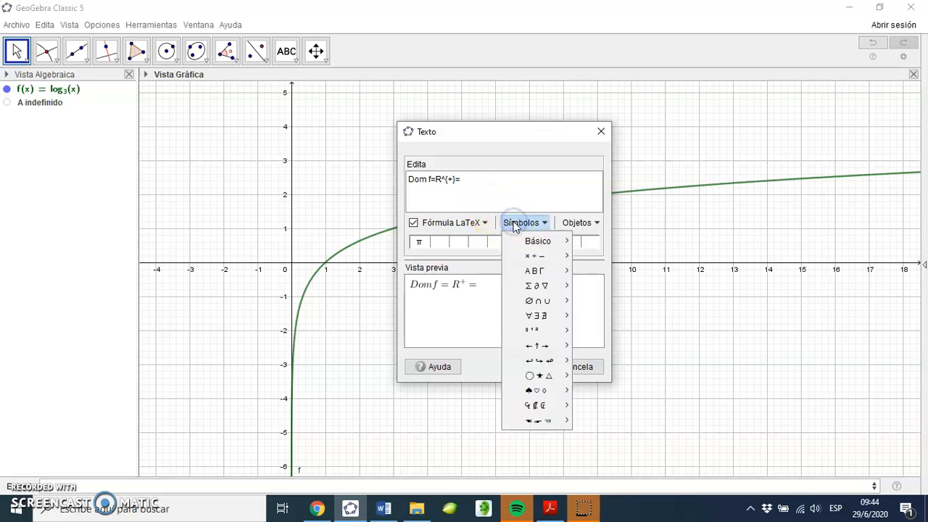
pyautogui.click(482, 224)
pyautogui.click(473, 272)
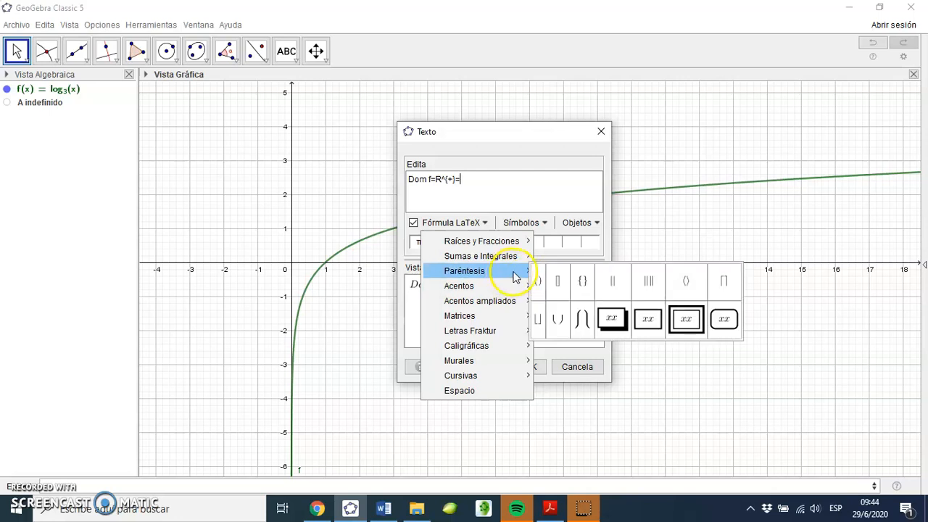
pyautogui.click(538, 282)
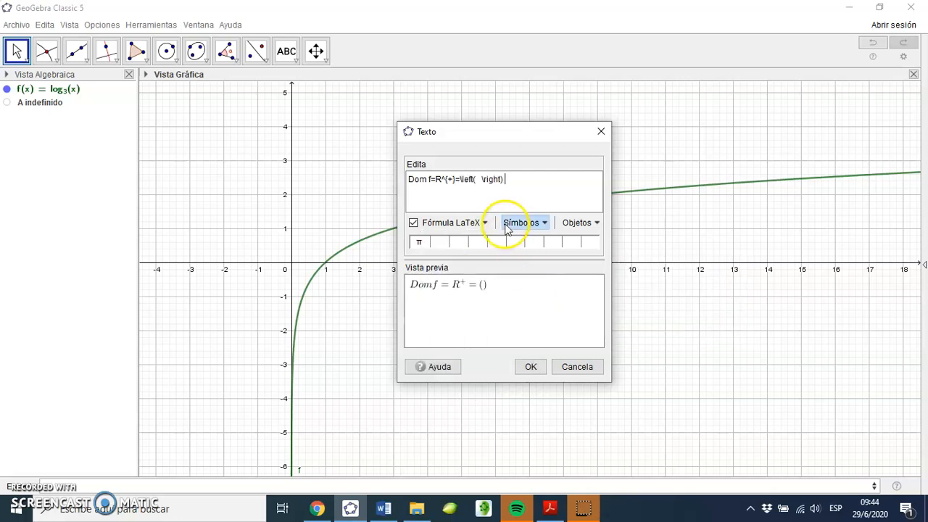
pyautogui.click(479, 180)
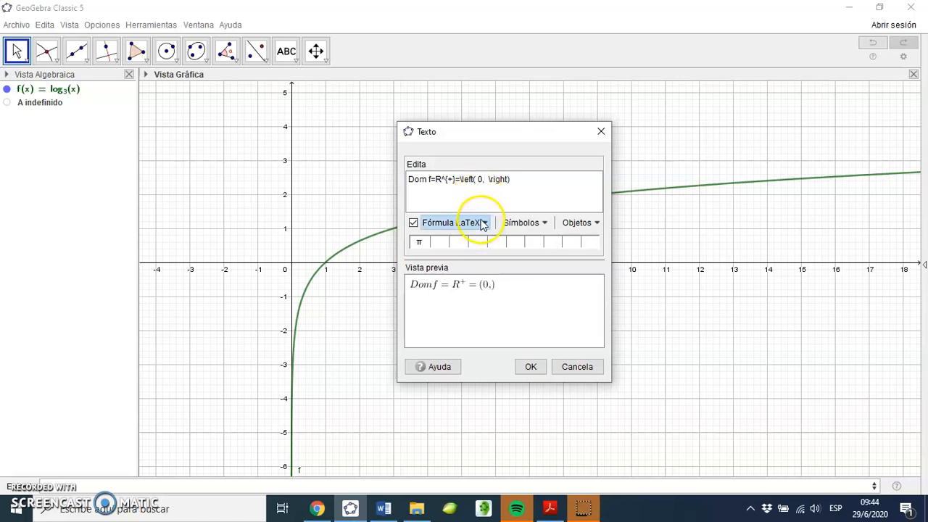
# Step: Insert the infinity symbol as the interval's upper end and place the finished domain text on the graph
pyautogui.click(509, 224)
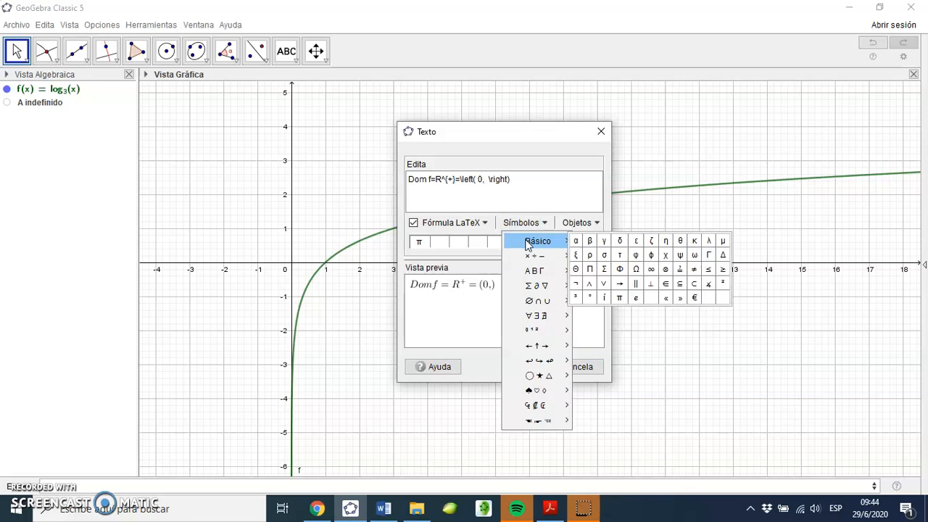
pyautogui.moveTo(530, 259)
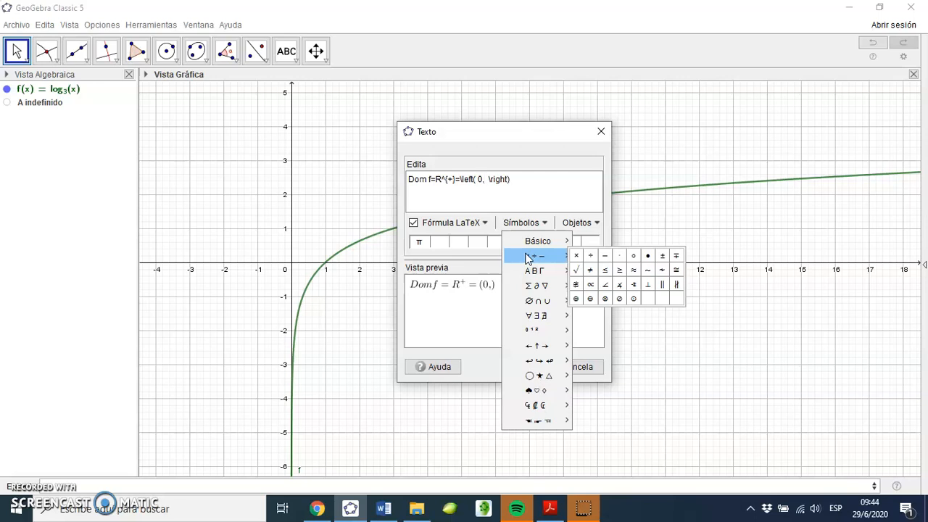
pyautogui.click(529, 272)
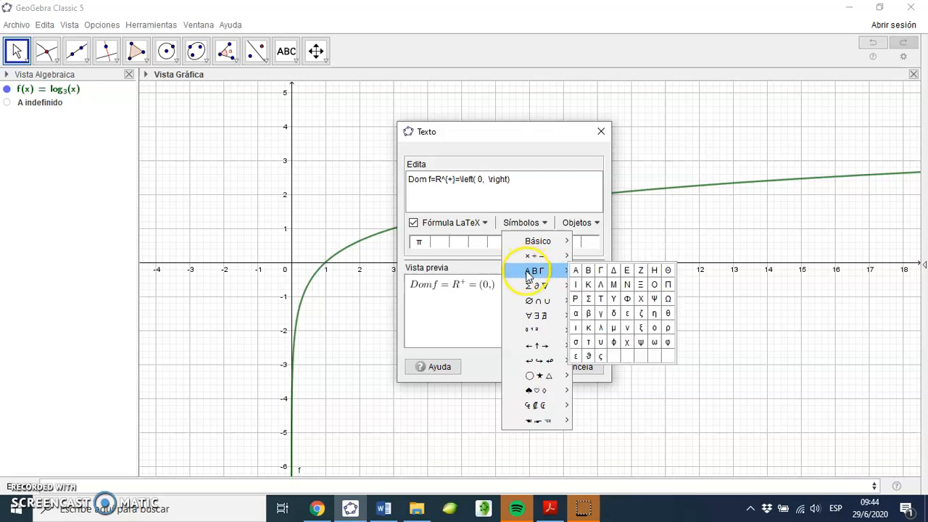
pyautogui.moveTo(535, 284)
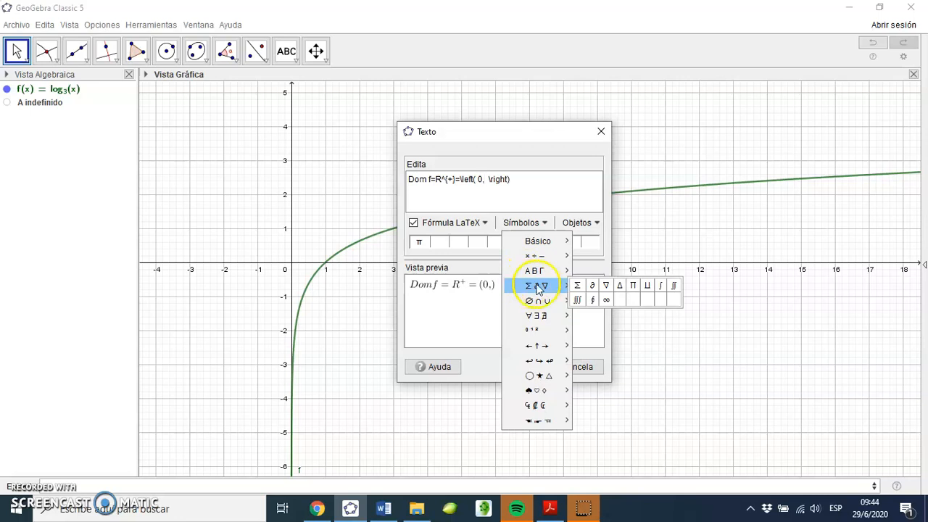
pyautogui.click(606, 299)
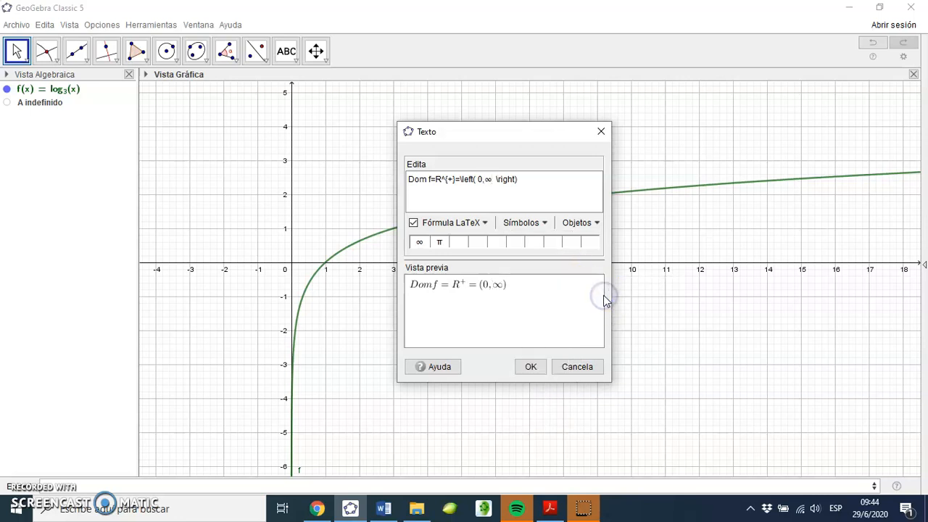
pyautogui.click(531, 366)
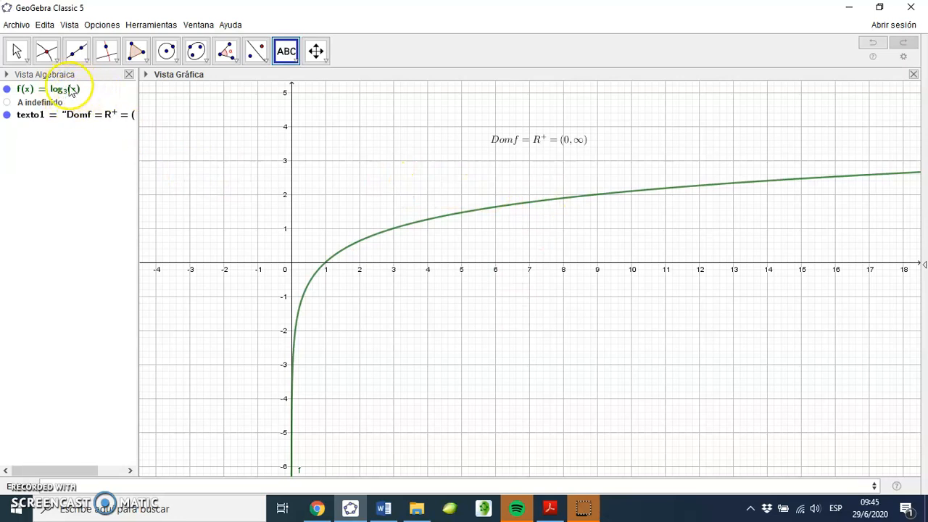
# Step: Graph a second logarithmic function, log(a, x), and create a slider for its base a
pyautogui.click(121, 485)
pyautogui.write('log')
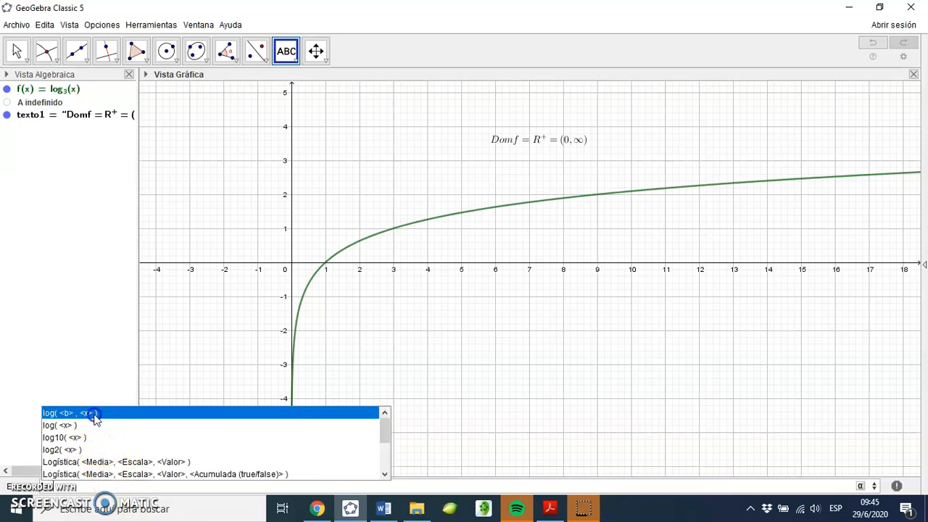
pyautogui.click(85, 414)
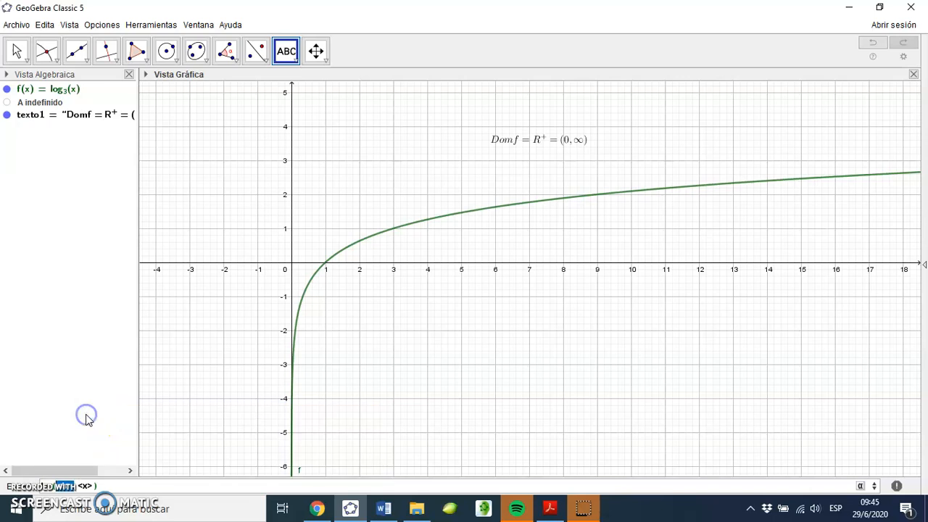
pyautogui.press('Tab')
pyautogui.write('x')
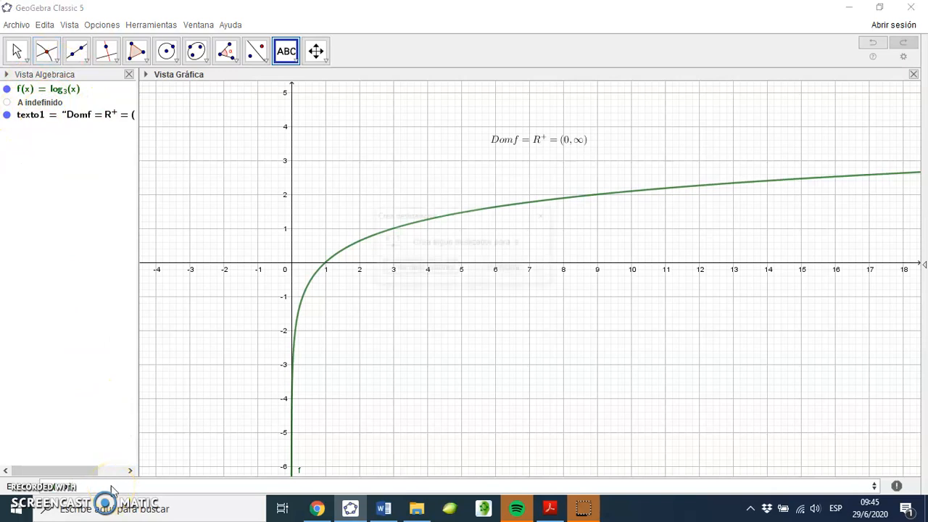
pyautogui.press('Return')
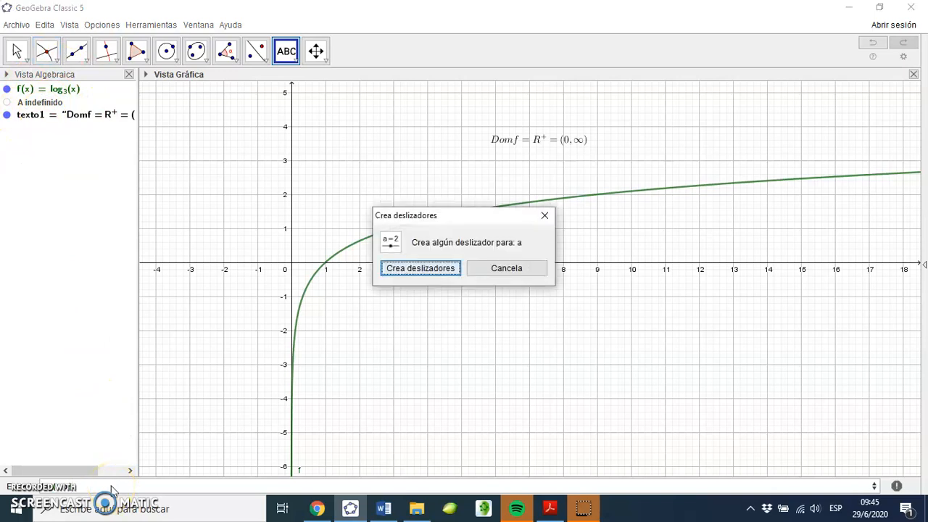
pyautogui.click(410, 269)
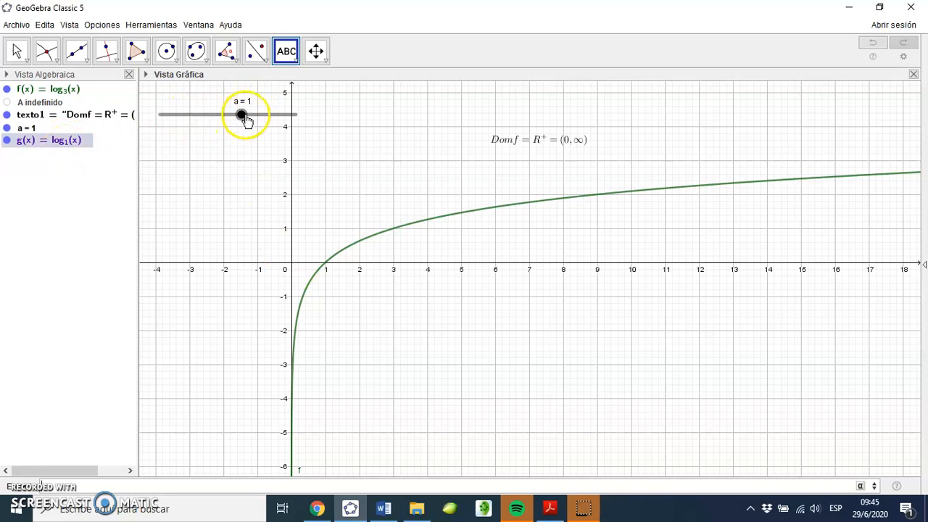
# Step: Leave the text tool and vary slider a to 1.6 and 1.5 to compare log base a with the base 3 curve
pyautogui.press('Escape')
pyautogui.moveTo(243, 122); pyautogui.dragTo(251, 123)
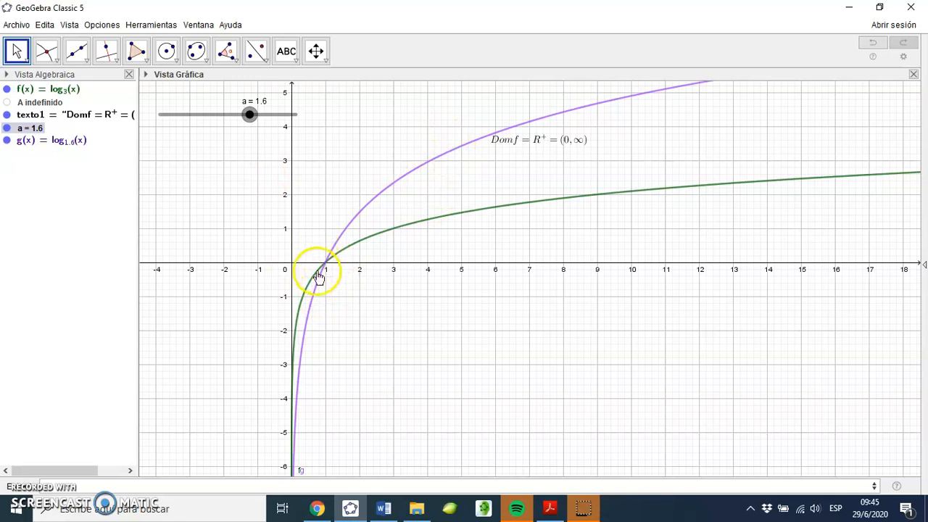
pyautogui.moveTo(250, 116); pyautogui.dragTo(250, 117)
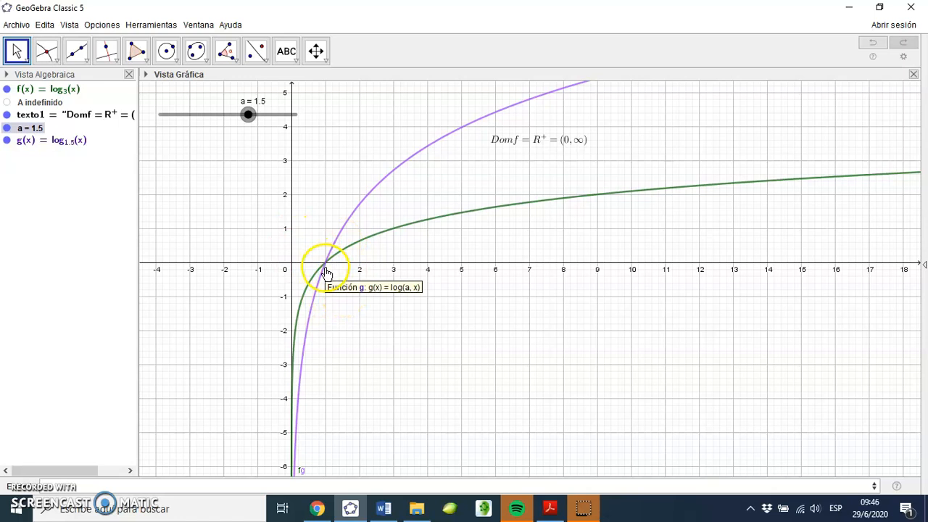
# Step: Set the interval of slider a to a minimum of 0 and a maximum of 15, and close its properties
pyautogui.rightClick(248, 116)
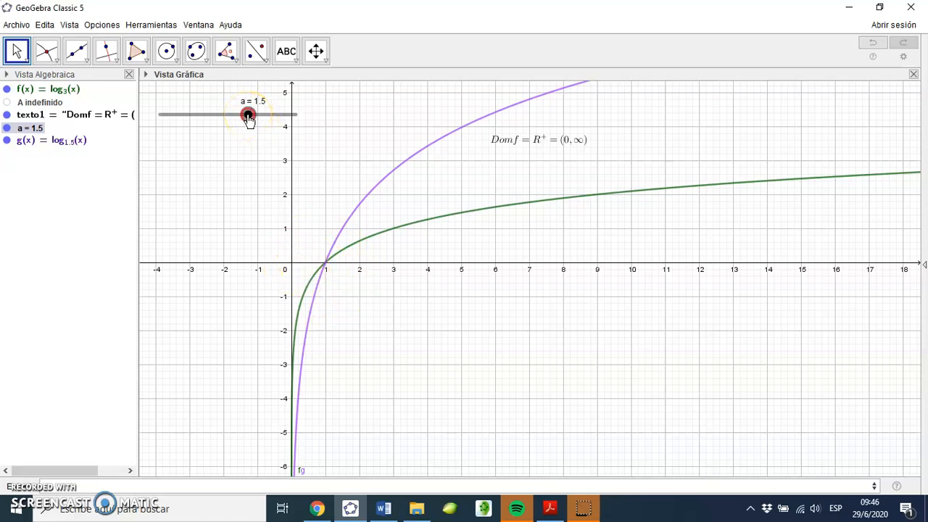
pyautogui.click(293, 261)
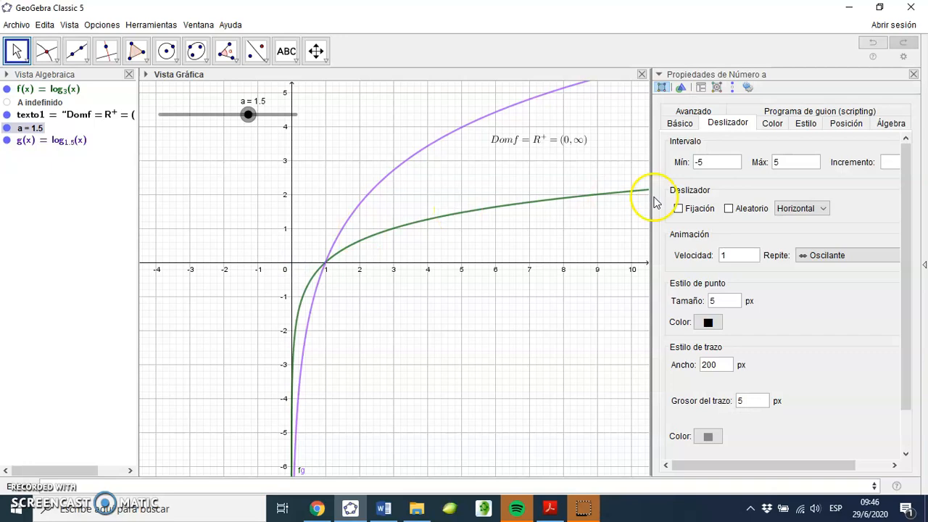
pyautogui.click(715, 163)
pyautogui.press('BackSpace')
pyautogui.press('BackSpace')
pyautogui.write('0')
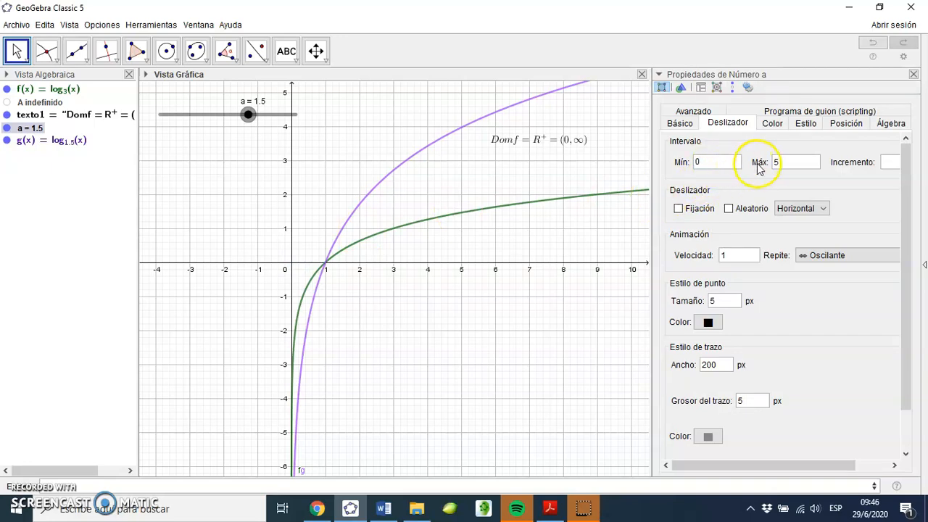
pyautogui.click(790, 162)
pyautogui.press('BackSpace')
pyautogui.write('15')
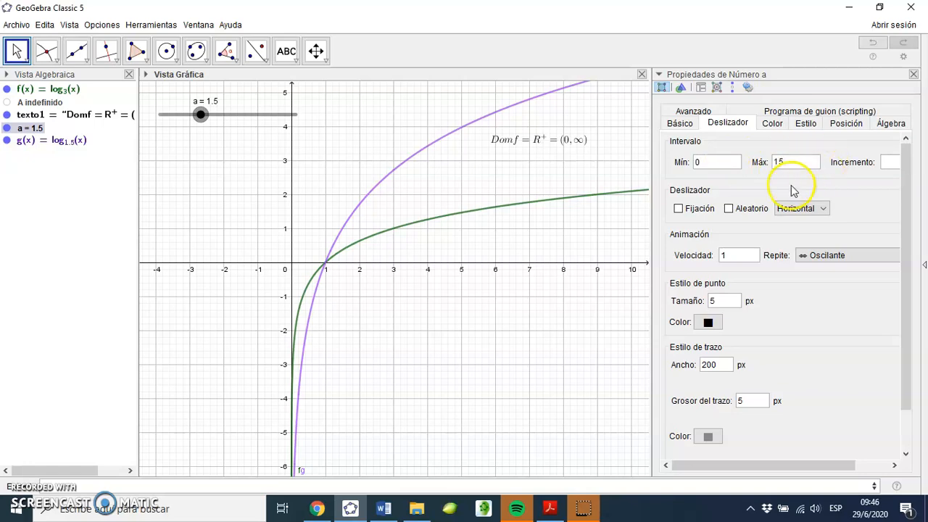
pyautogui.click(912, 52)
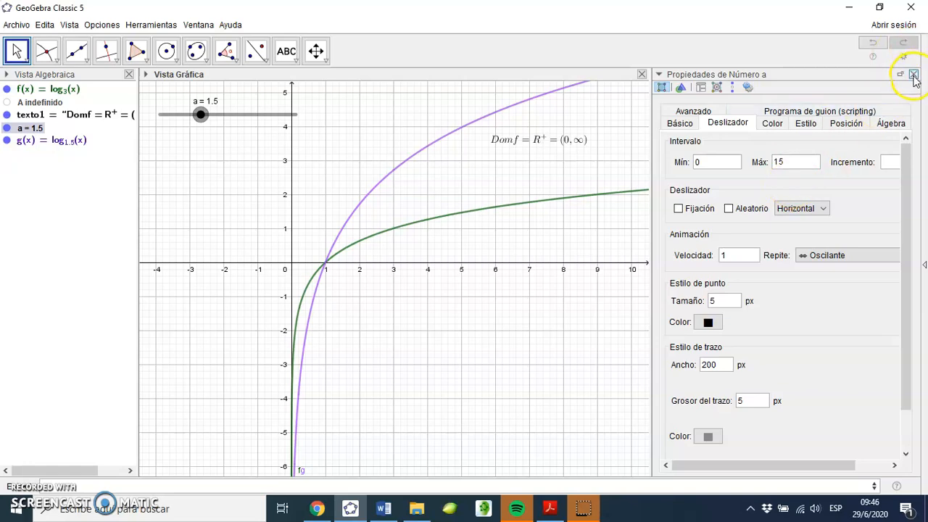
pyautogui.click(913, 74)
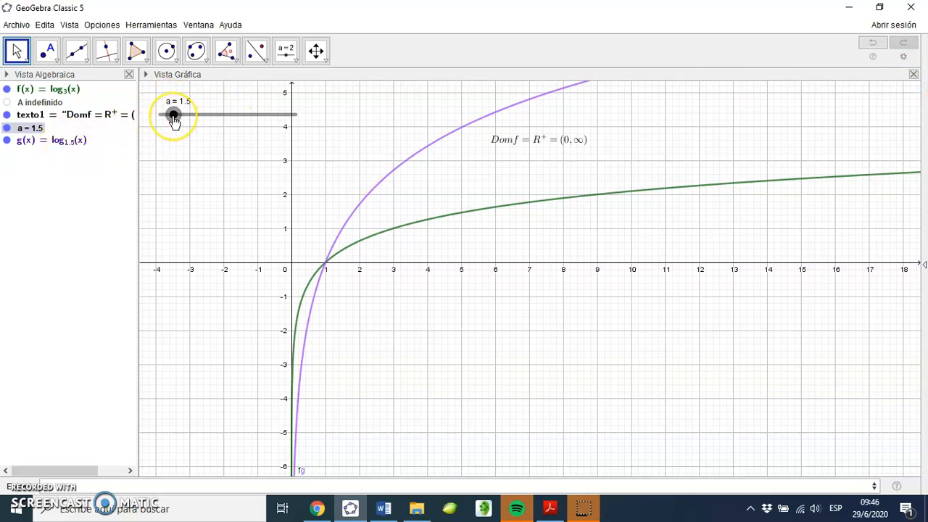
# Step: Move slider a below 1, to 0.7, to graph the logarithm with a fractional base
pyautogui.moveTo(174, 120)
pyautogui.mouseDown()
pyautogui.moveTo(164, 123)
pyautogui.moveTo(166, 116)
pyautogui.mouseUp()
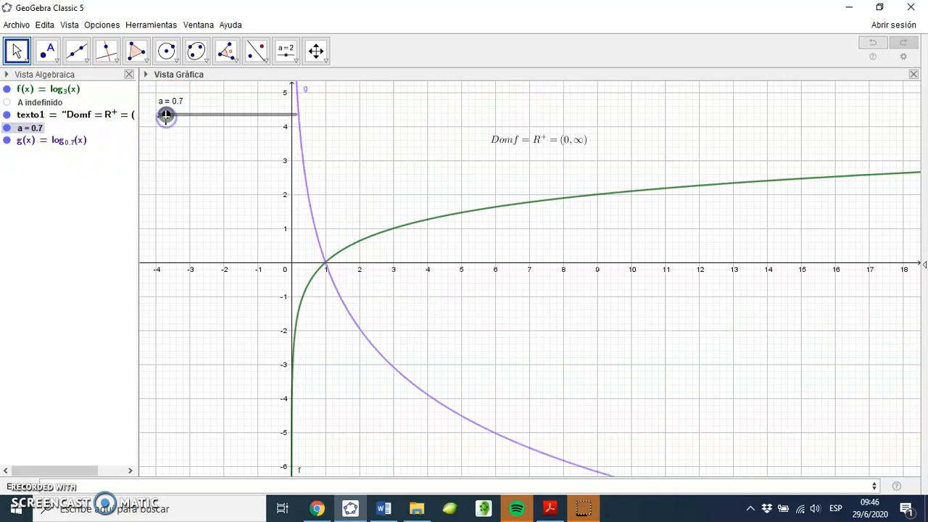